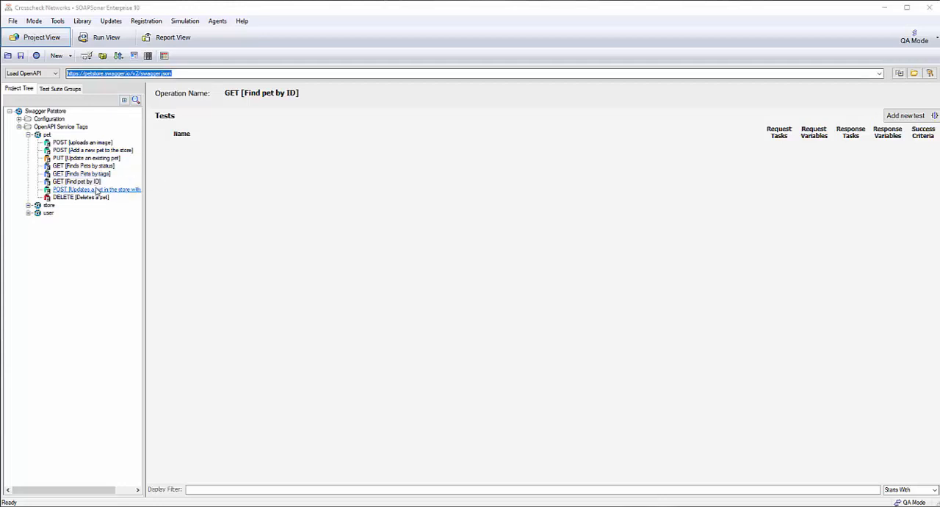
# Add a new test to the POST [Add a new pet to the store] operation and set the pet id to 5678.
pyautogui.click(92, 150)
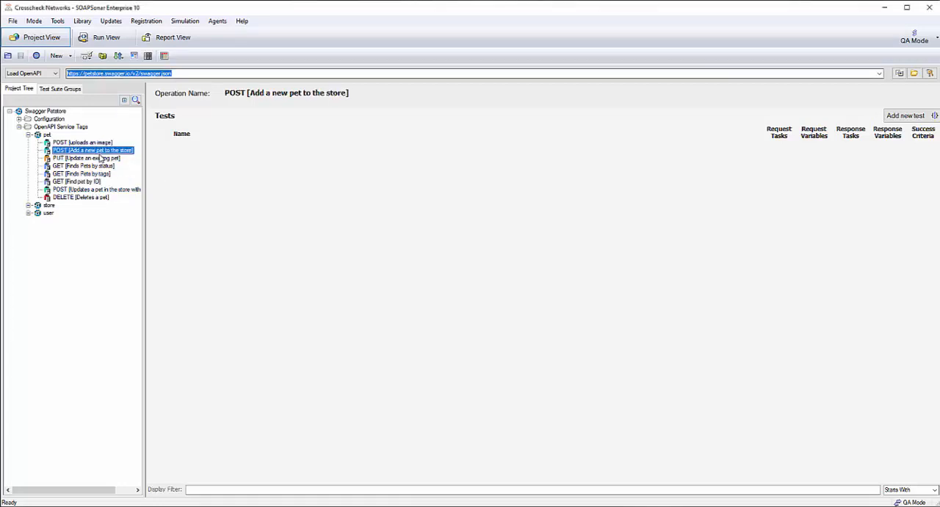
pyautogui.click(905, 116)
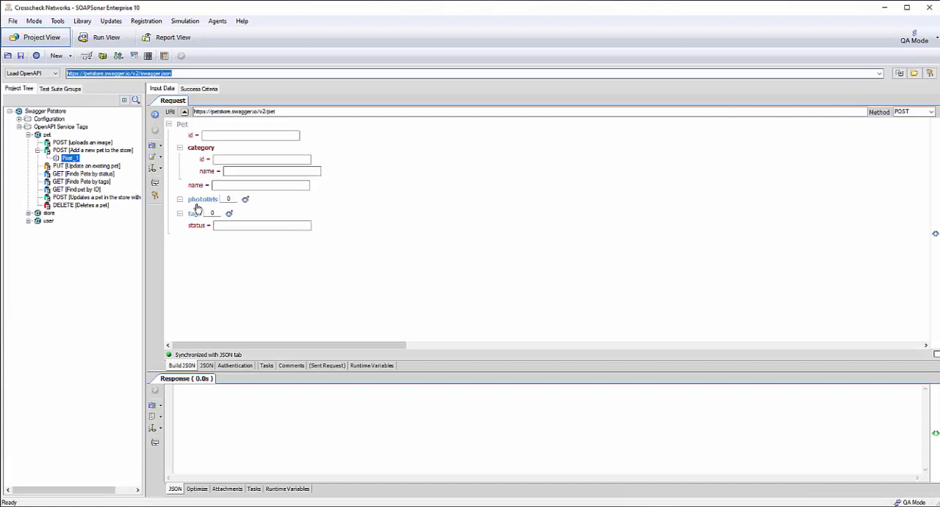
pyautogui.click(230, 136)
pyautogui.write('5')
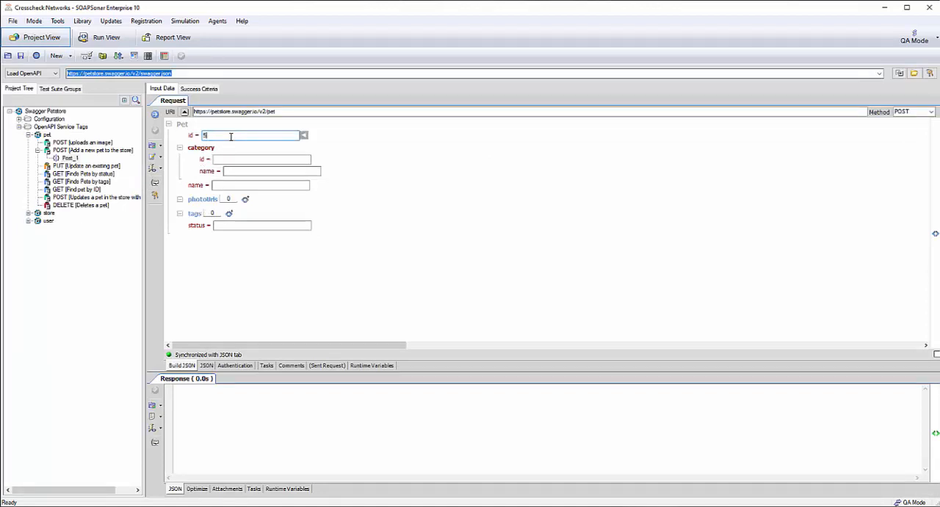
pyautogui.write('678')
# Set the pet's category id to 1 and the category name to Dog.
pyautogui.click(255, 159)
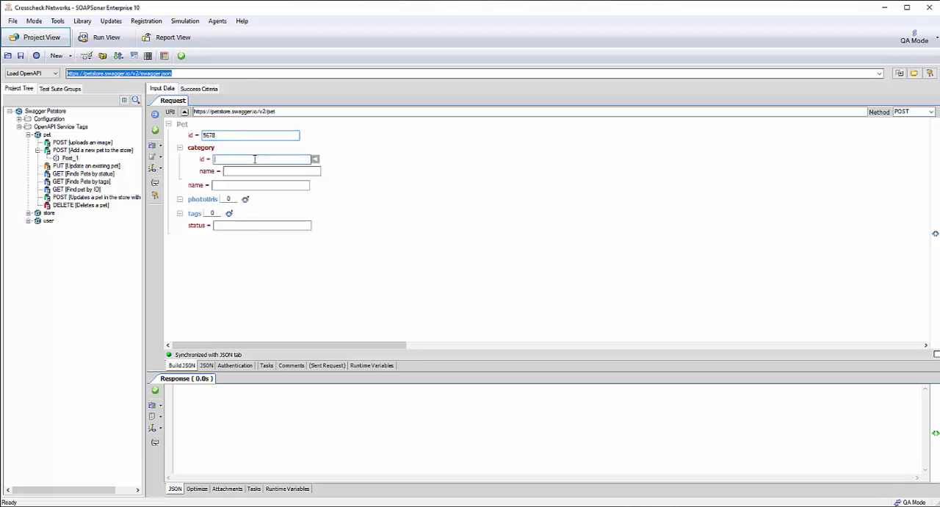
pyautogui.write('1')
pyautogui.click(260, 171)
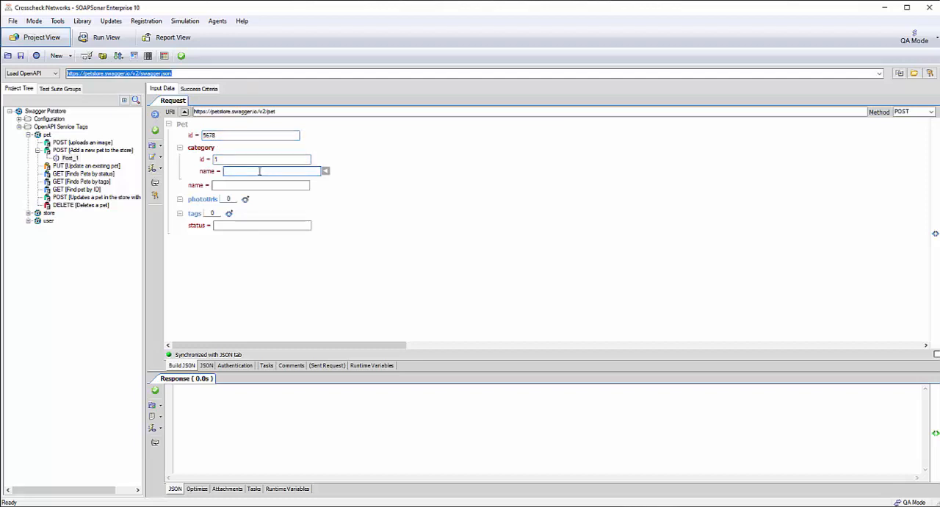
pyautogui.write('Dog')
# Set the pet name to Abby and the status to available, and commit the test settings.
pyautogui.click(227, 187)
pyautogui.write('Ab')
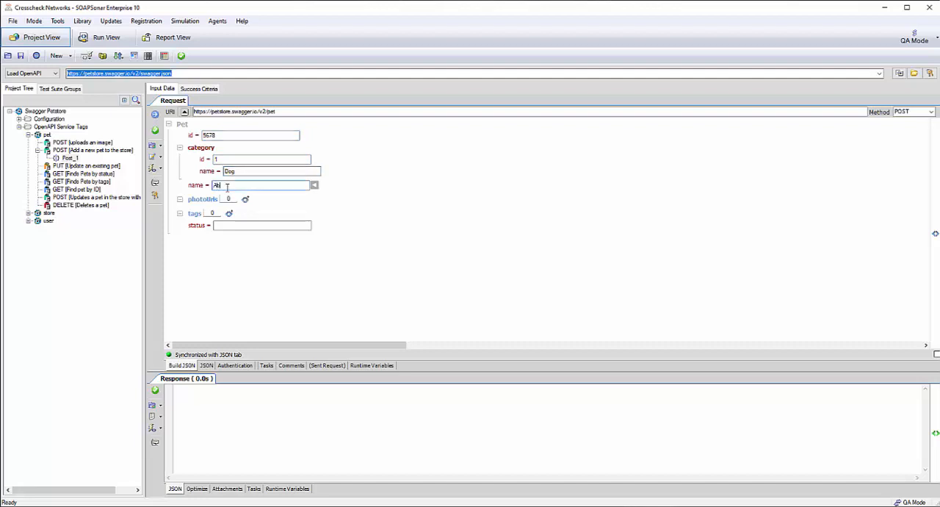
pyautogui.write('by')
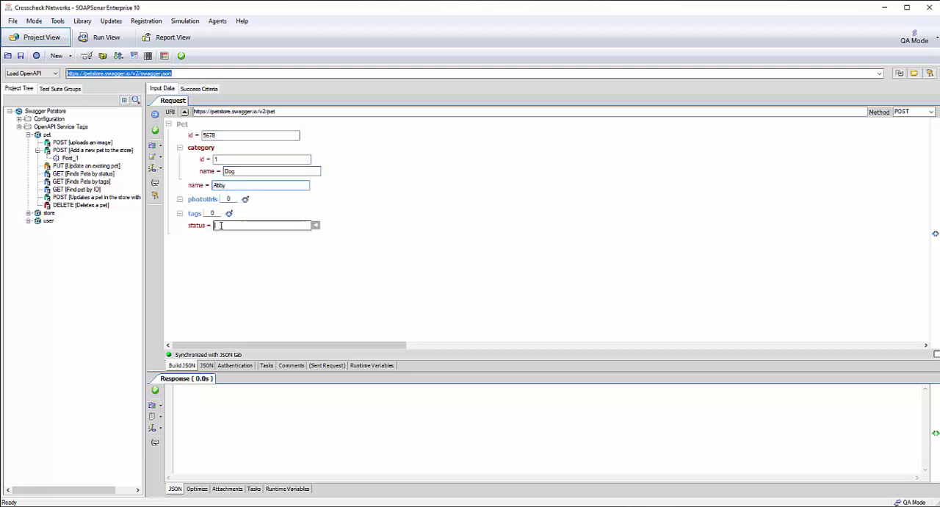
pyautogui.click(221, 225)
pyautogui.write('available')
pyautogui.click(155, 131)
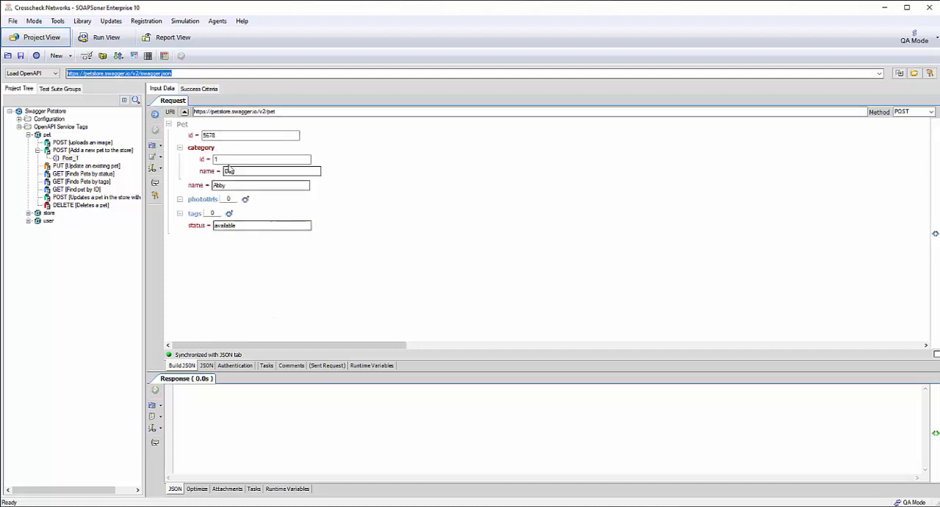
# Show the POST request body as JSON, send the request, and commit the test with its response.
pyautogui.click(206, 365)
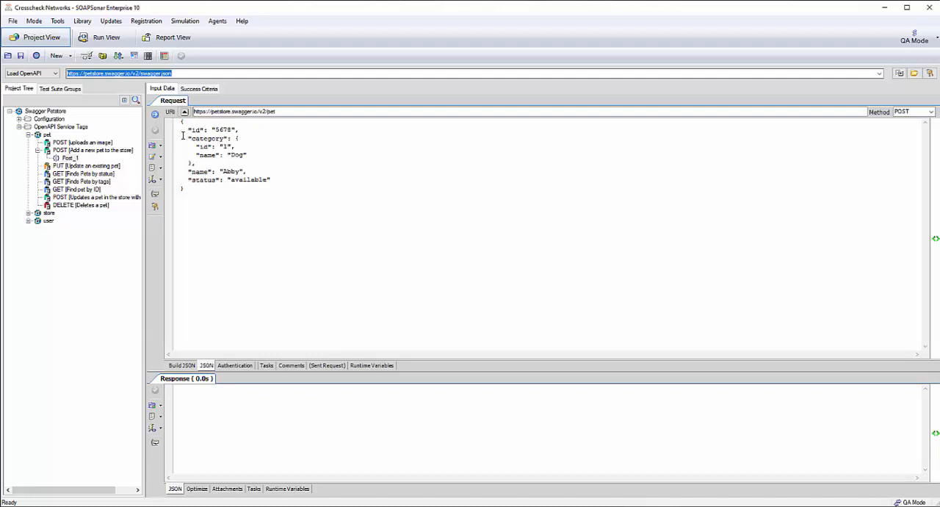
pyautogui.click(155, 116)
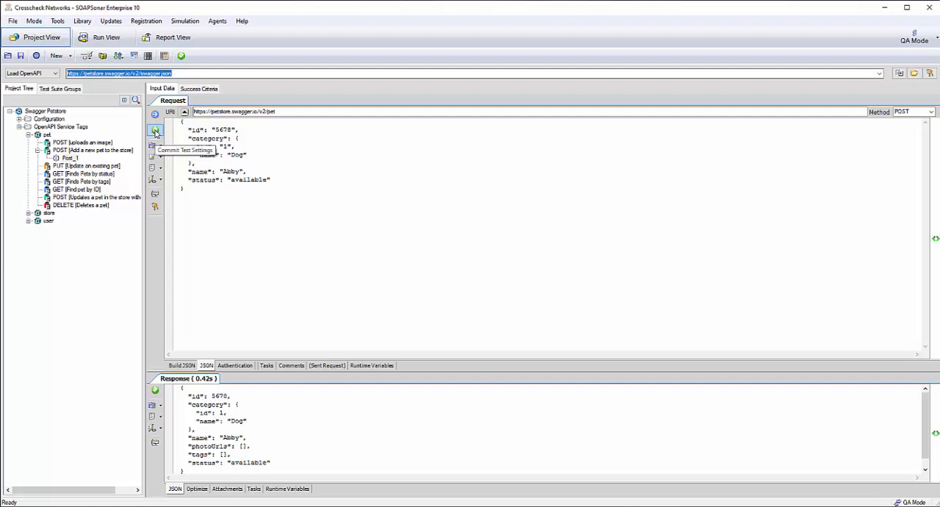
pyautogui.click(155, 131)
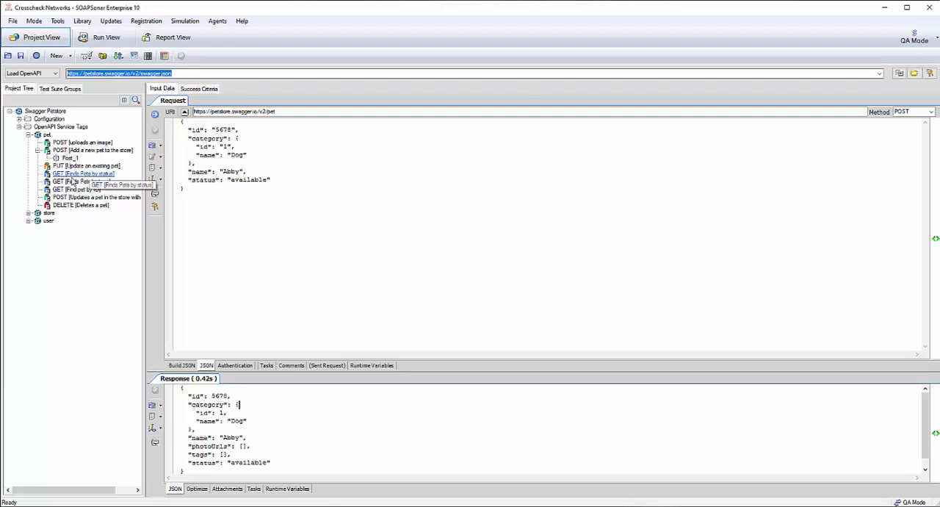
# Add a new test to GET [Find pet by ID] with the petId variable replaced by 5678, and send the request.
pyautogui.click(77, 189)
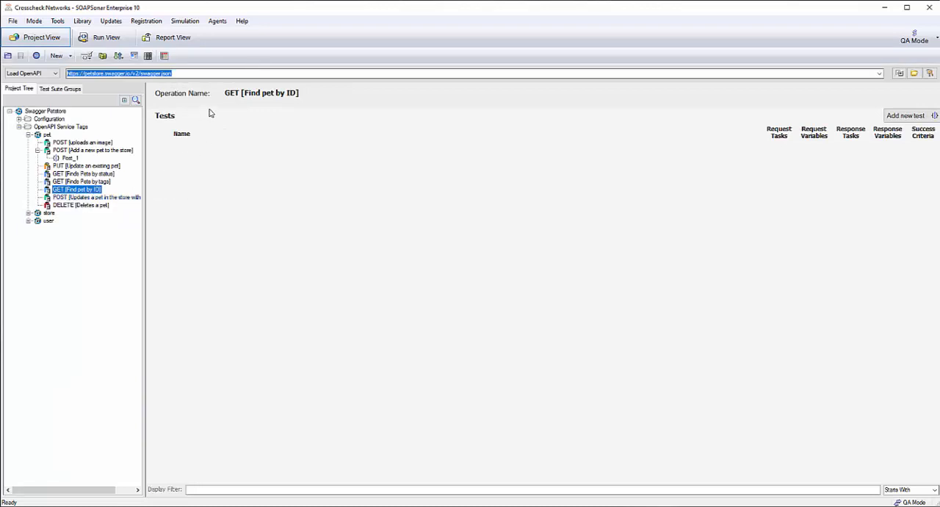
pyautogui.click(897, 117)
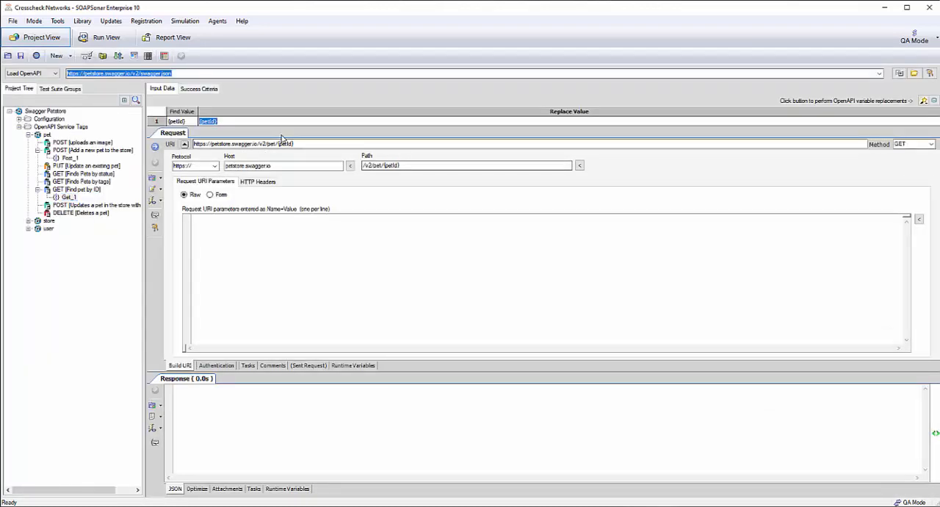
pyautogui.write('5678')
pyautogui.click(923, 99)
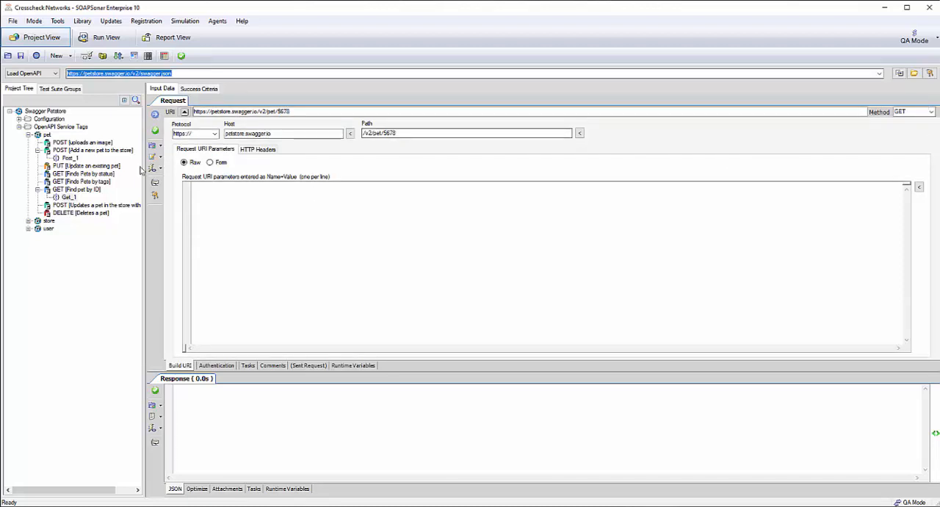
pyautogui.click(156, 115)
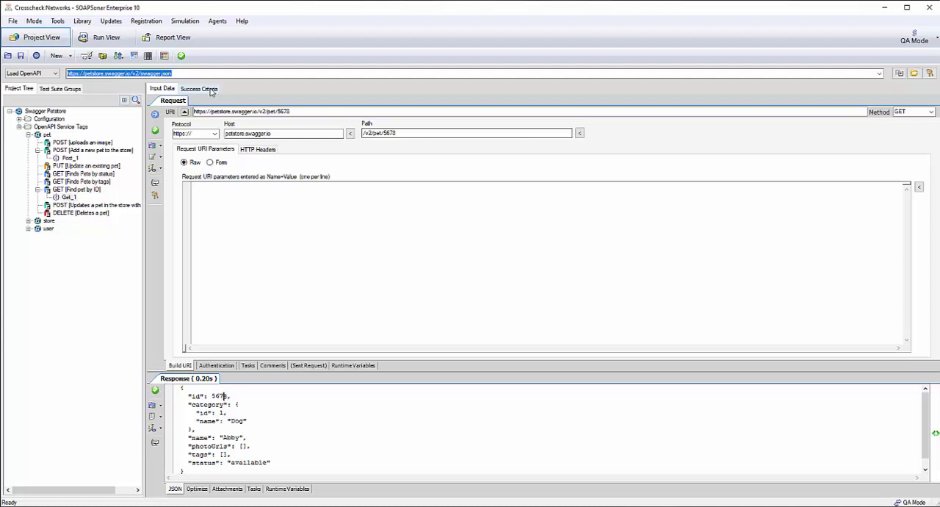
# Add an XPath Match document rule to the success criteria of the GET test.
pyautogui.click(208, 89)
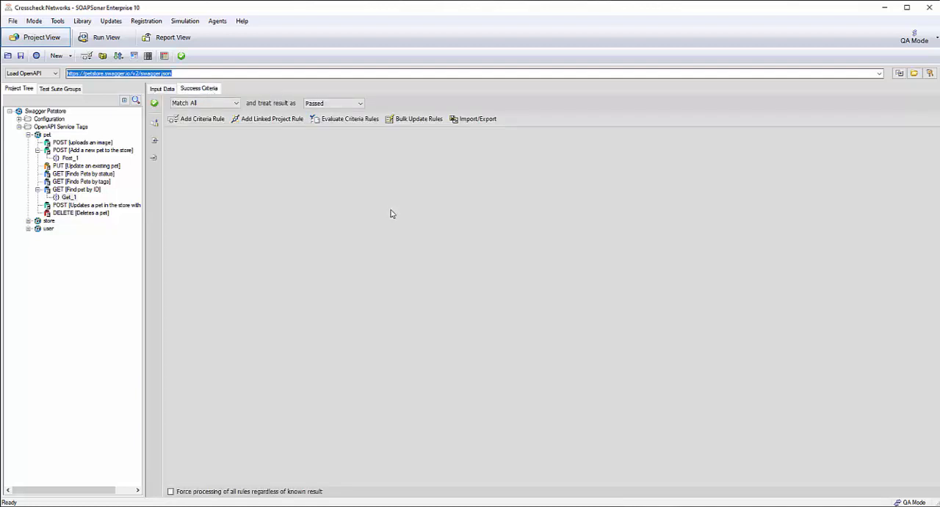
pyautogui.click(203, 119)
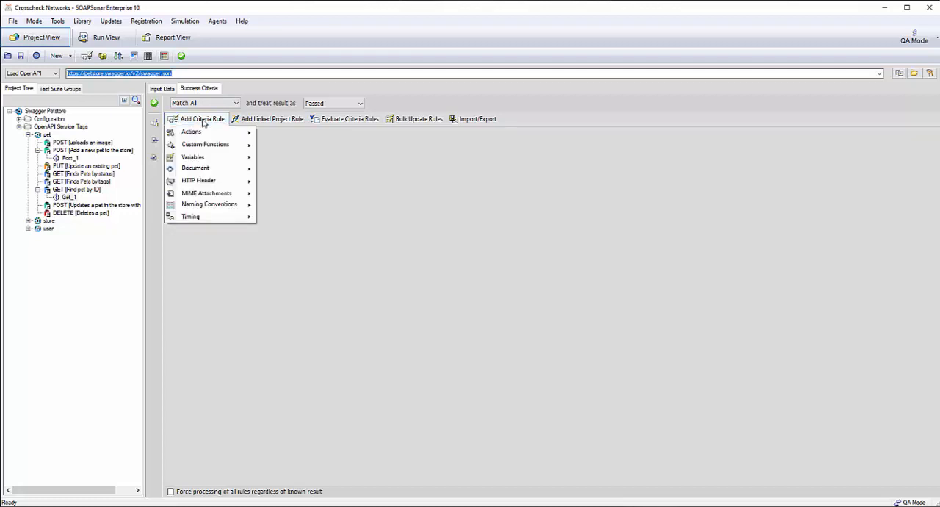
pyautogui.moveTo(232, 136)
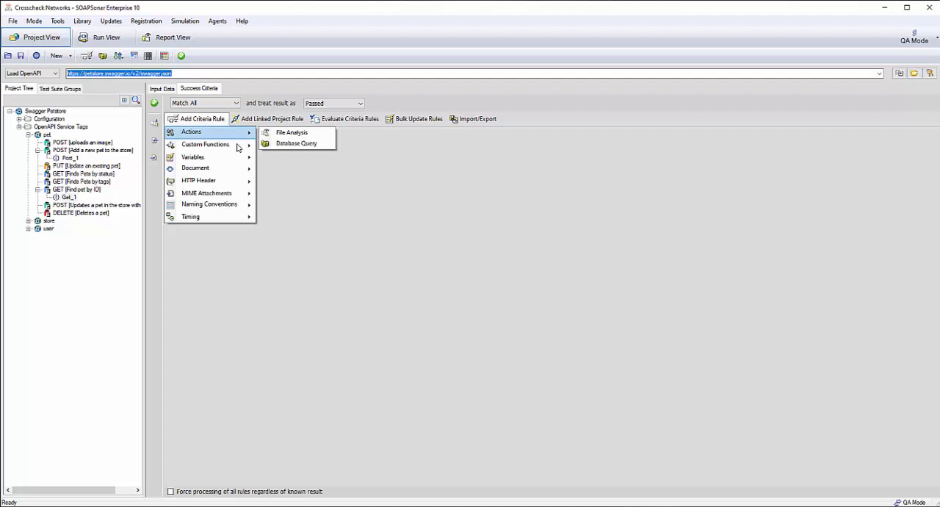
pyautogui.moveTo(241, 150)
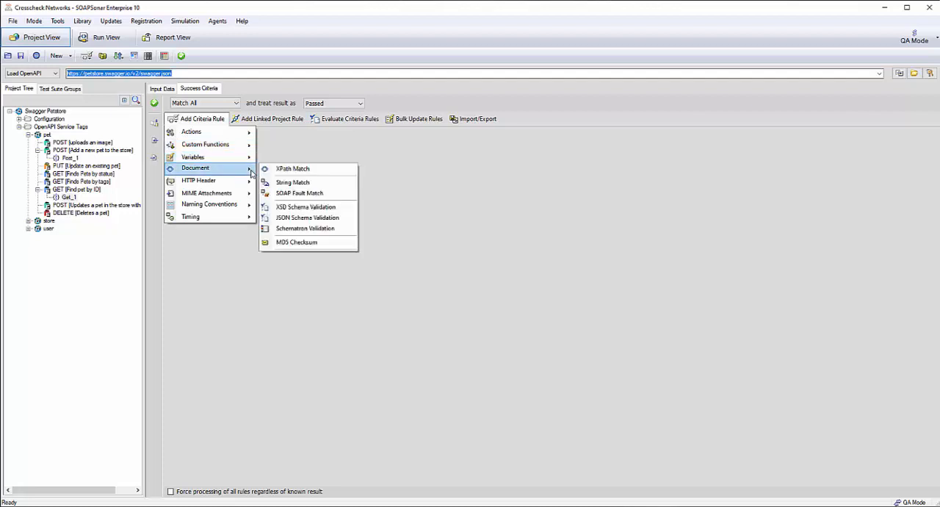
pyautogui.click(336, 169)
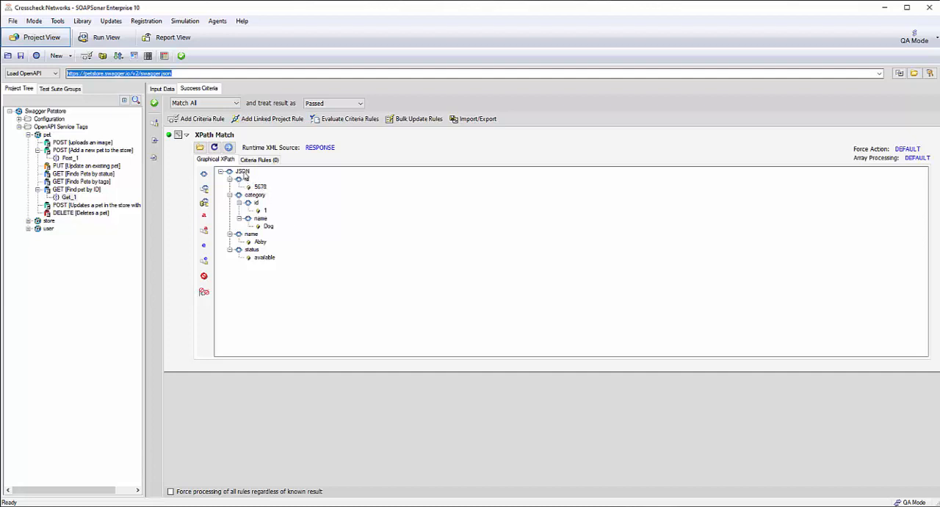
# Create Compare Element Value rules for the top-level id value 5678 and the pet name Abby in the response tree.
pyautogui.rightClick(245, 176)
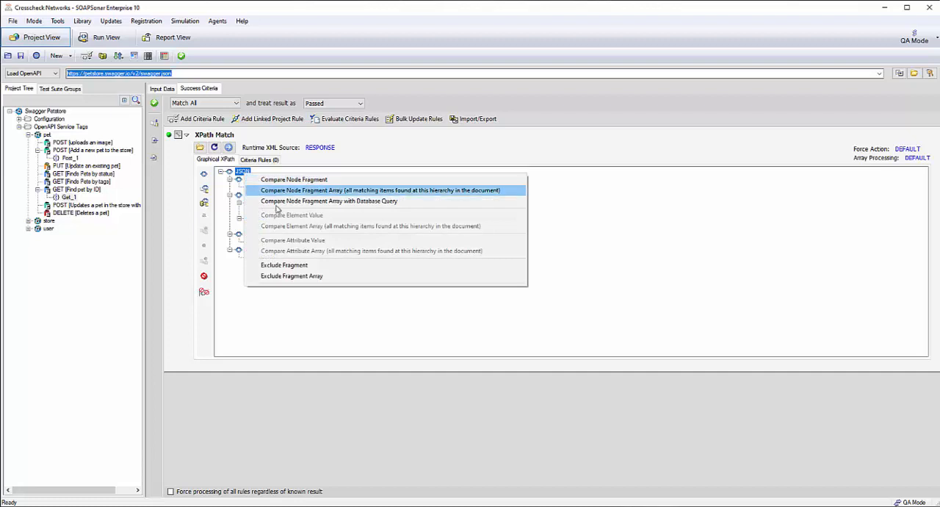
pyautogui.click(251, 317)
pyautogui.click(257, 187)
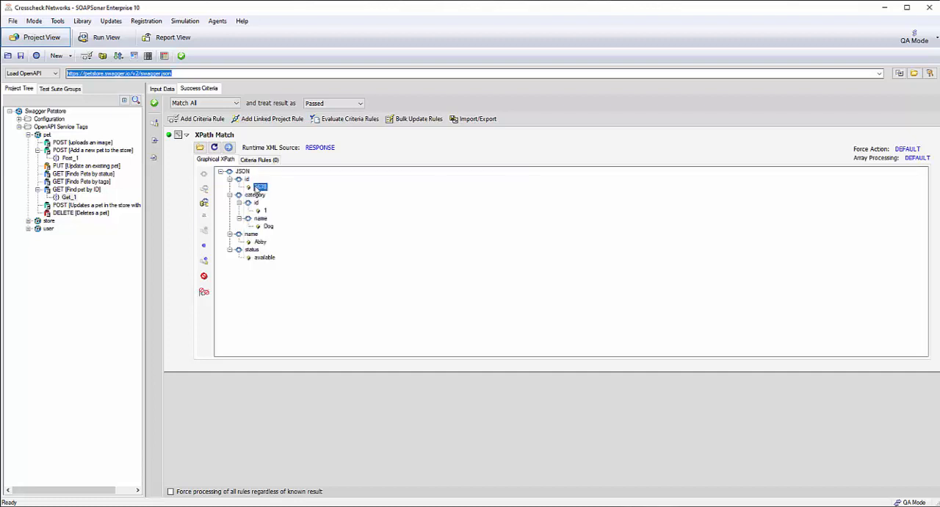
pyautogui.rightClick(257, 187)
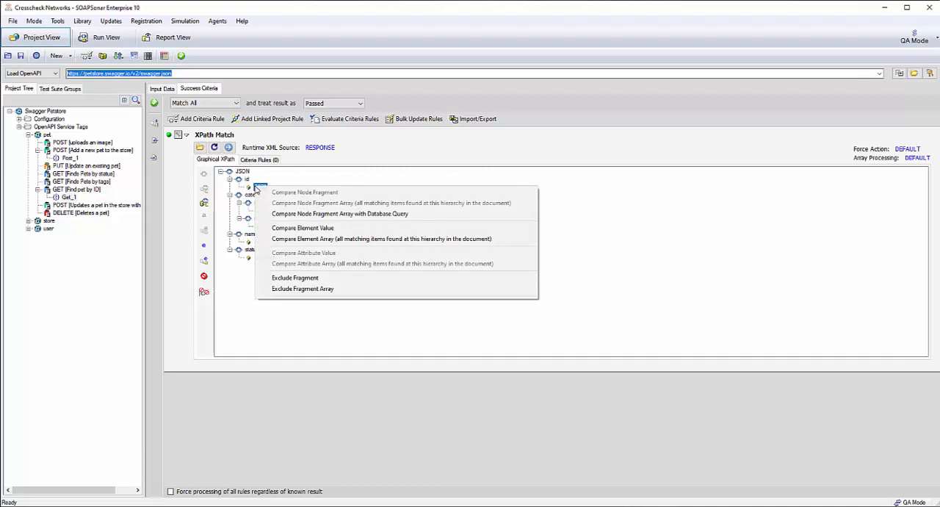
pyautogui.click(332, 229)
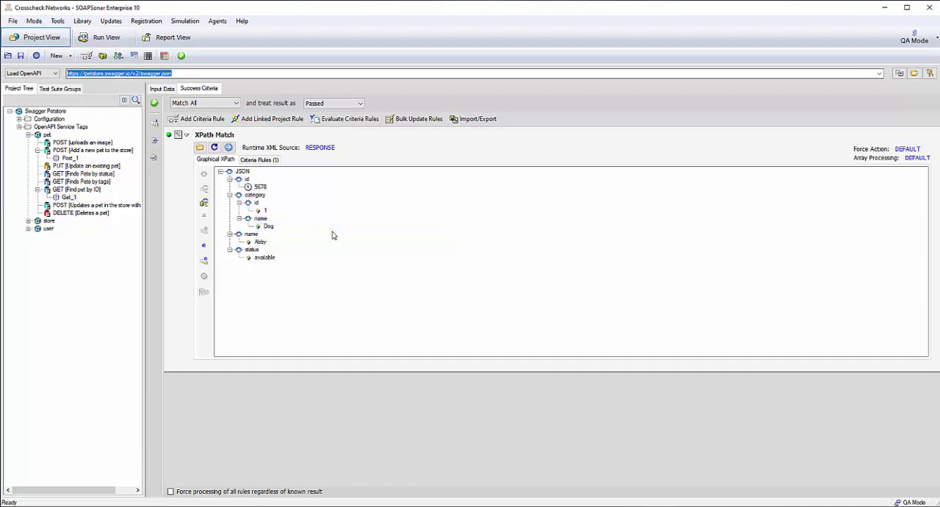
pyautogui.rightClick(261, 243)
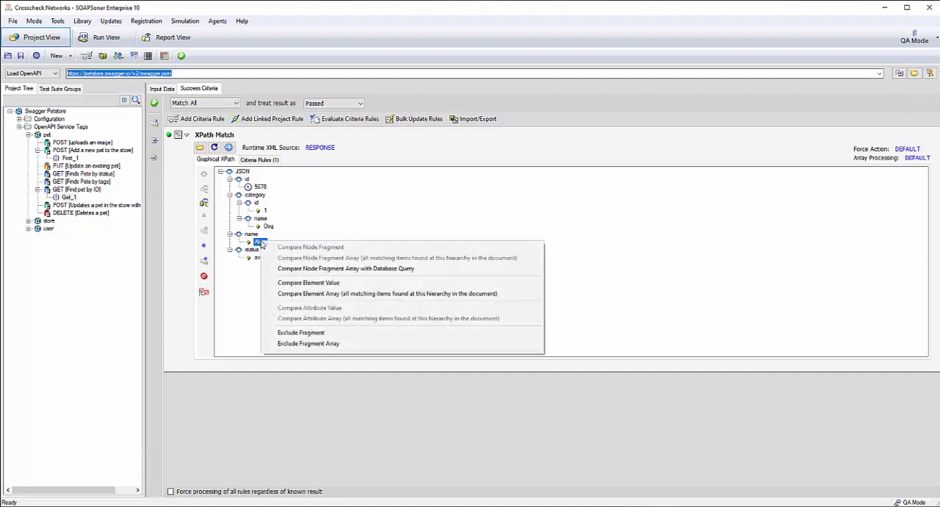
pyautogui.click(321, 283)
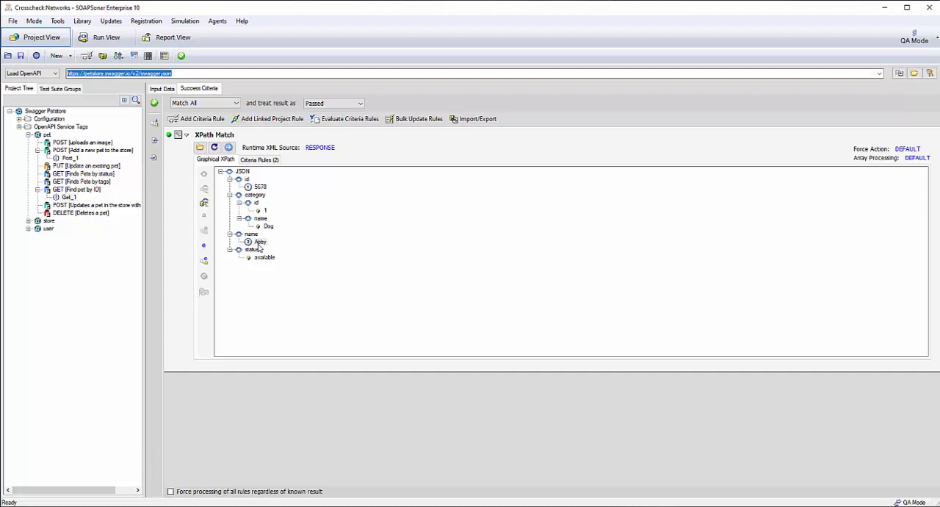
# Review the two element criteria rules and the match functions available for the id rule.
pyautogui.click(265, 162)
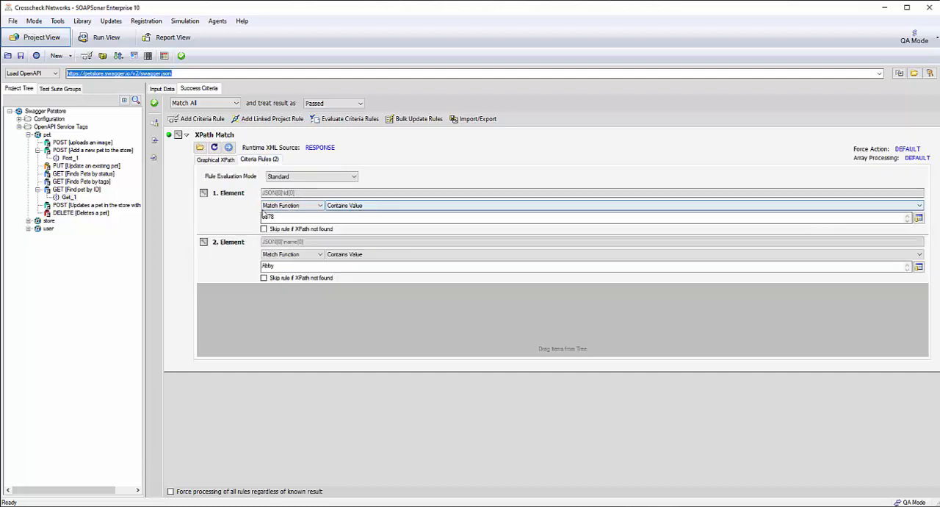
pyautogui.click(320, 206)
pyautogui.click(322, 207)
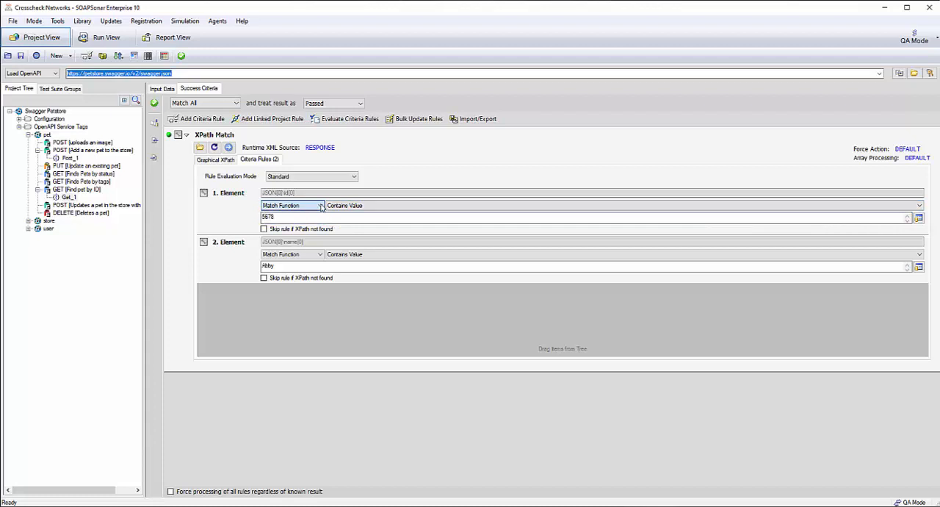
pyautogui.click(344, 206)
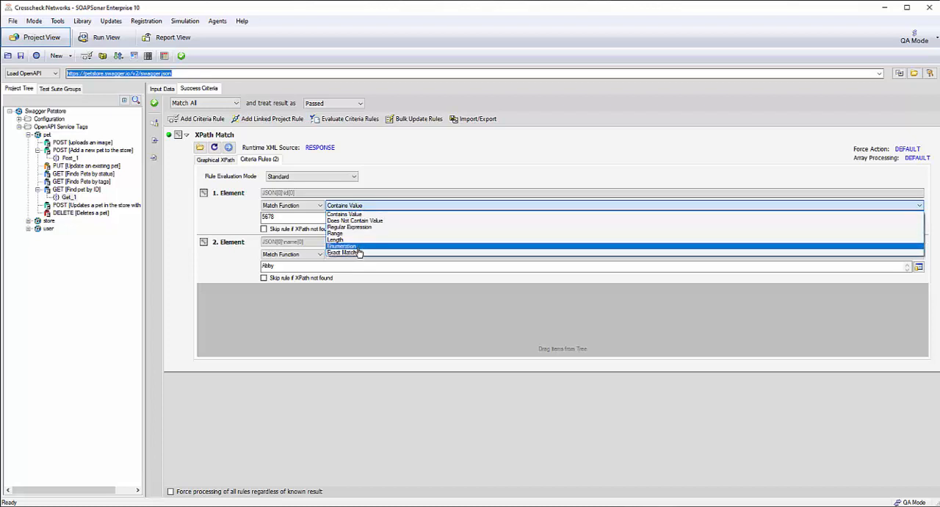
pyautogui.click(294, 218)
pyautogui.click(294, 219)
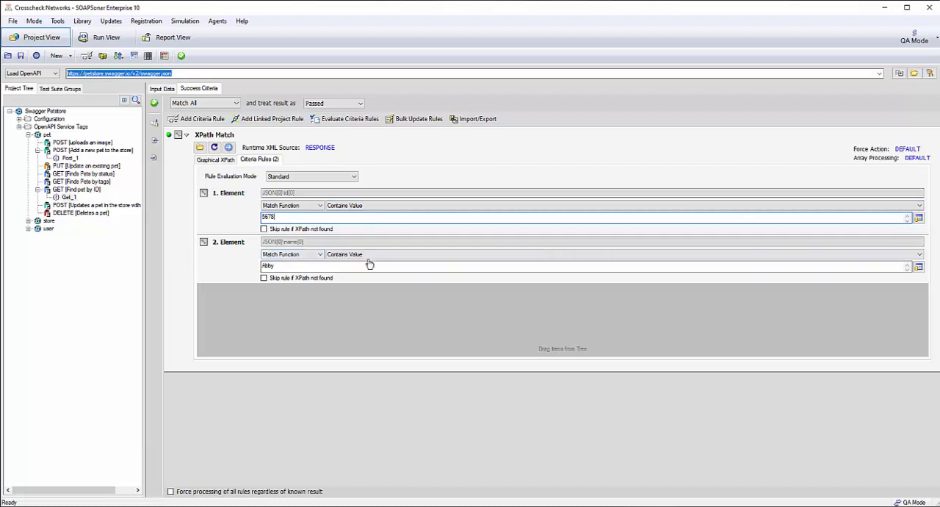
pyautogui.click(228, 249)
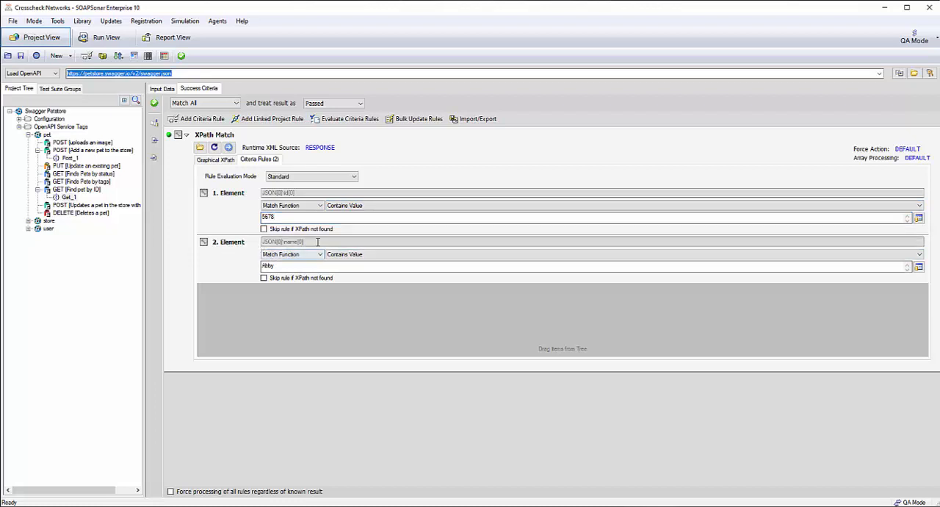
# Add an HTTP Response Code rule to the success criteria of the GET test.
pyautogui.click(196, 119)
pyautogui.moveTo(213, 182)
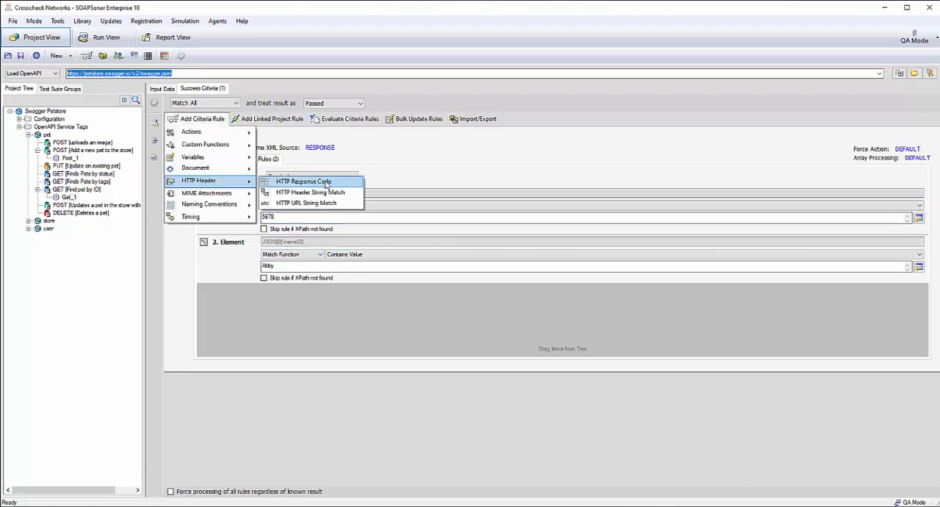
pyautogui.click(330, 185)
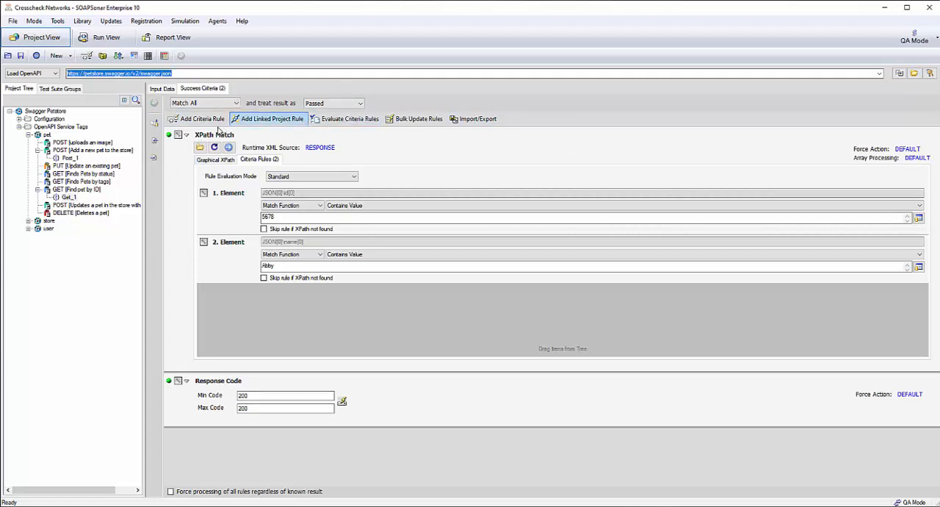
# Evaluate the GET test's criteria rules against the existing test information and review the result of each rule.
pyautogui.click(373, 125)
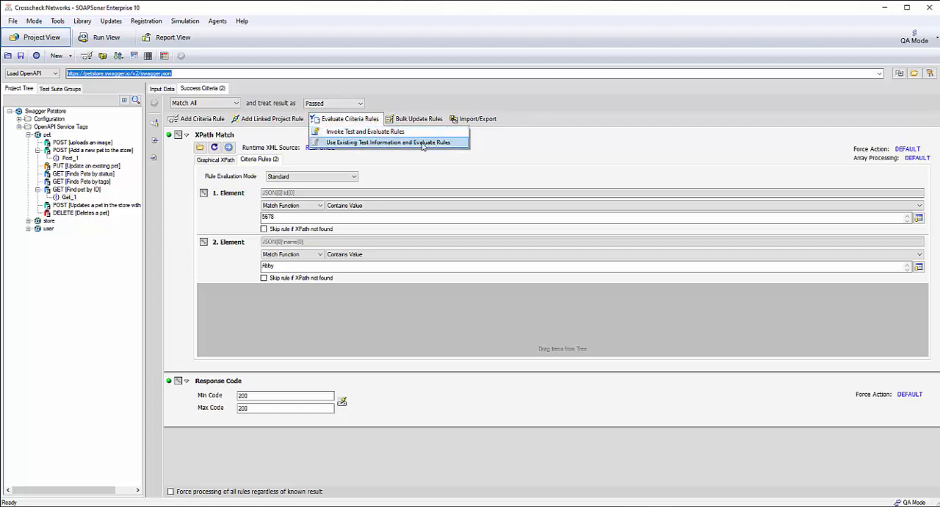
pyautogui.click(462, 143)
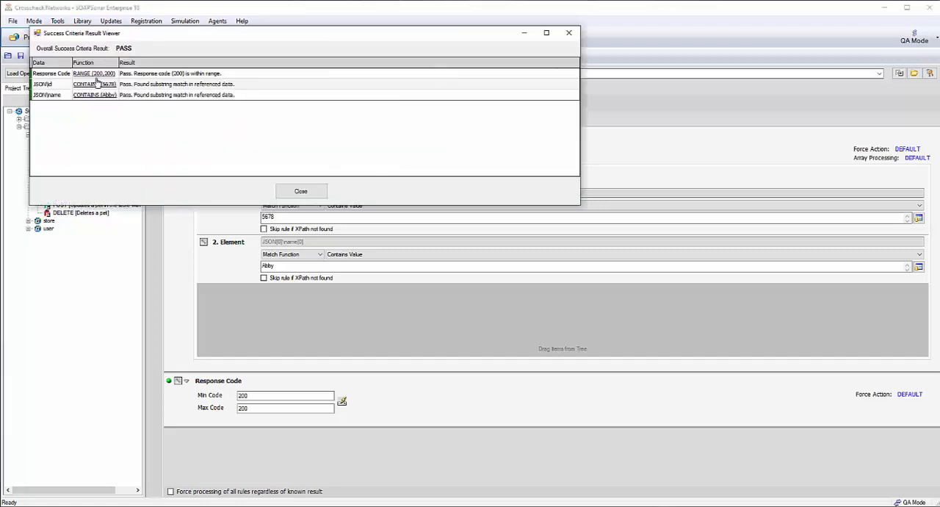
pyautogui.moveTo(108, 35); pyautogui.dragTo(234, 87)
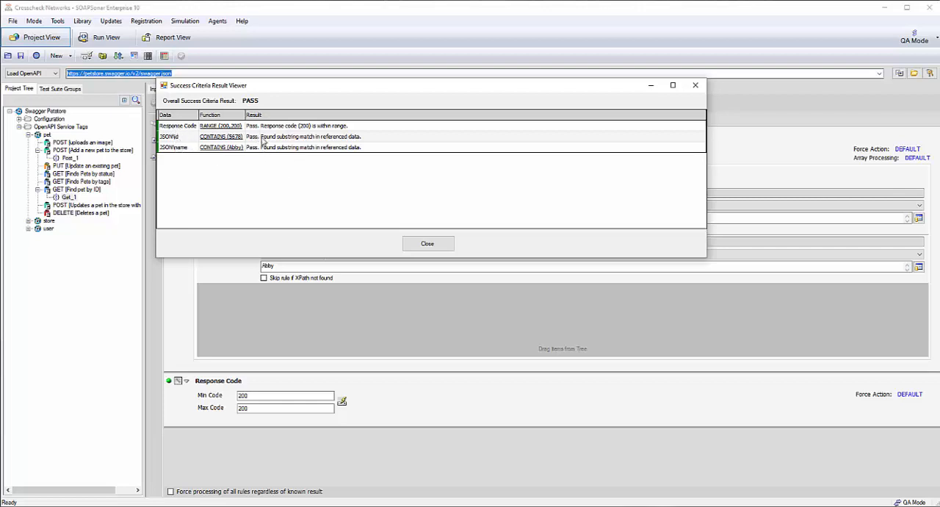
pyautogui.click(426, 243)
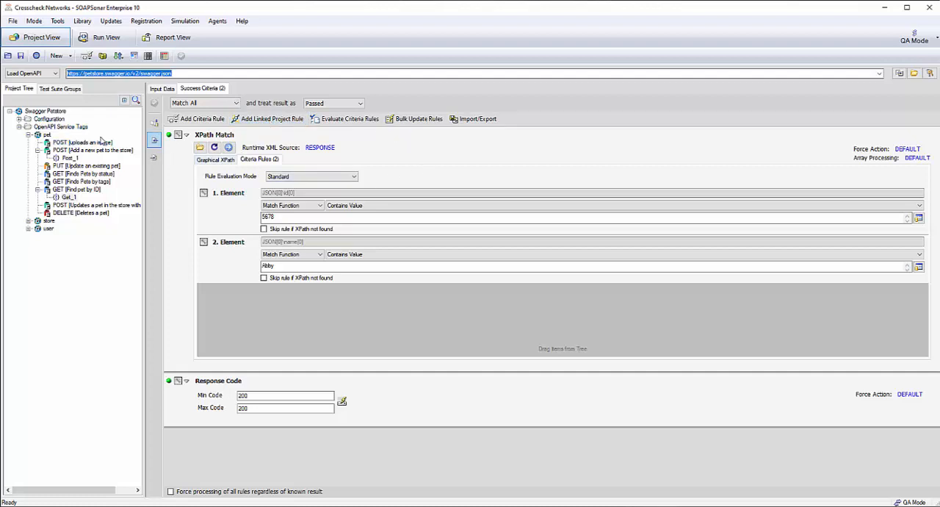
# Add the Get_1 test to the DefaultGroup of DefaultSuite in the run view and run the suite.
pyautogui.click(19, 119)
pyautogui.click(19, 120)
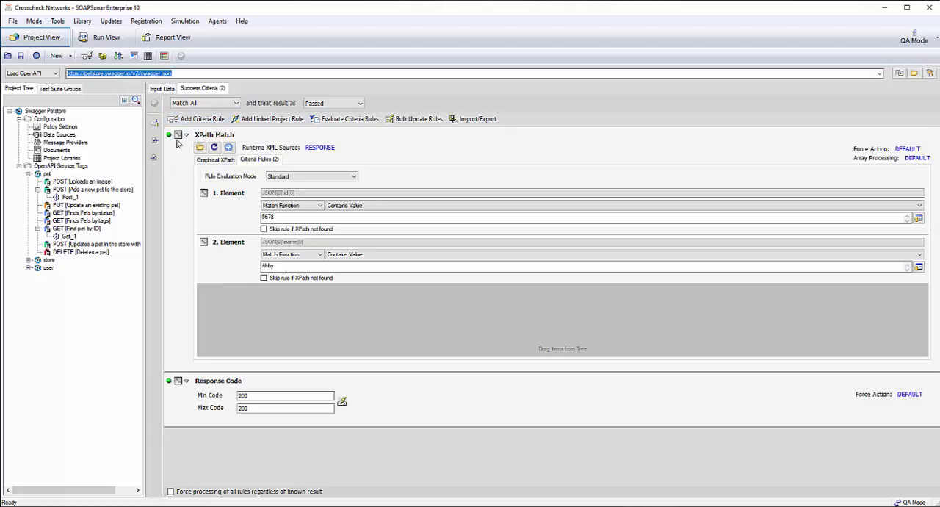
pyautogui.click(112, 38)
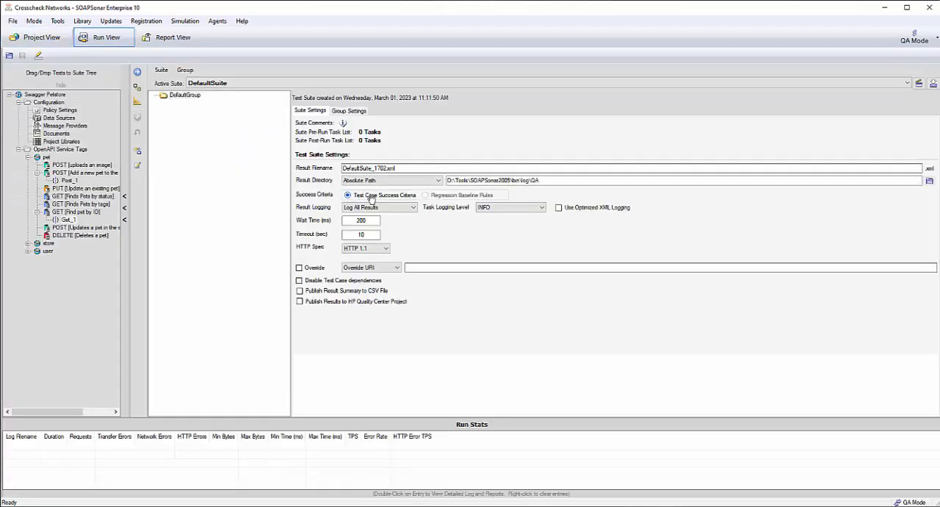
pyautogui.moveTo(73, 220); pyautogui.dragTo(210, 137)
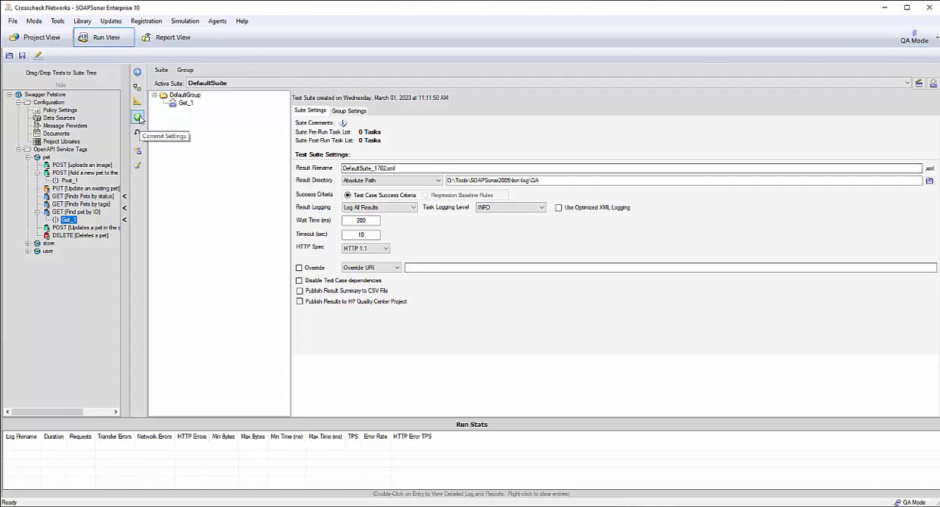
pyautogui.click(138, 72)
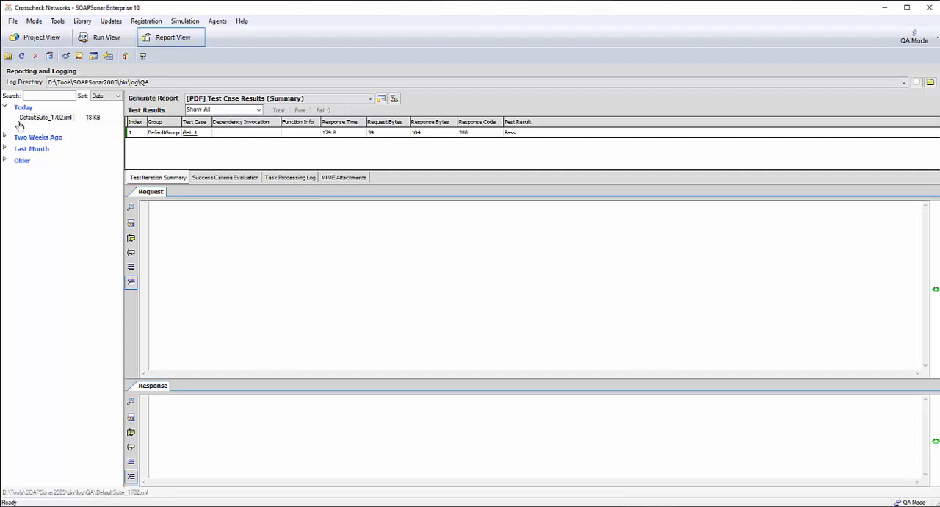
# Examine the Get_1 entry in the DefaultSuite report, including its request, response and the evaluation of each success criterion.
pyautogui.click(246, 134)
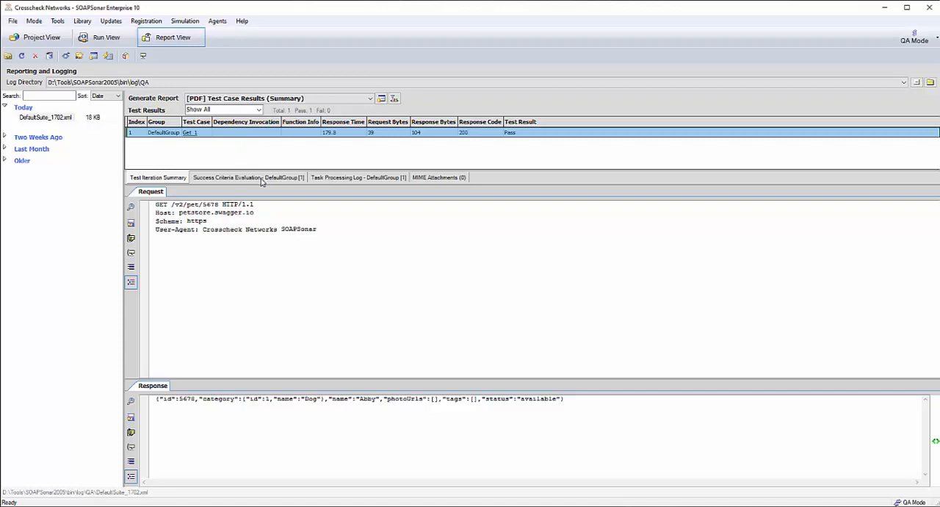
pyautogui.click(262, 179)
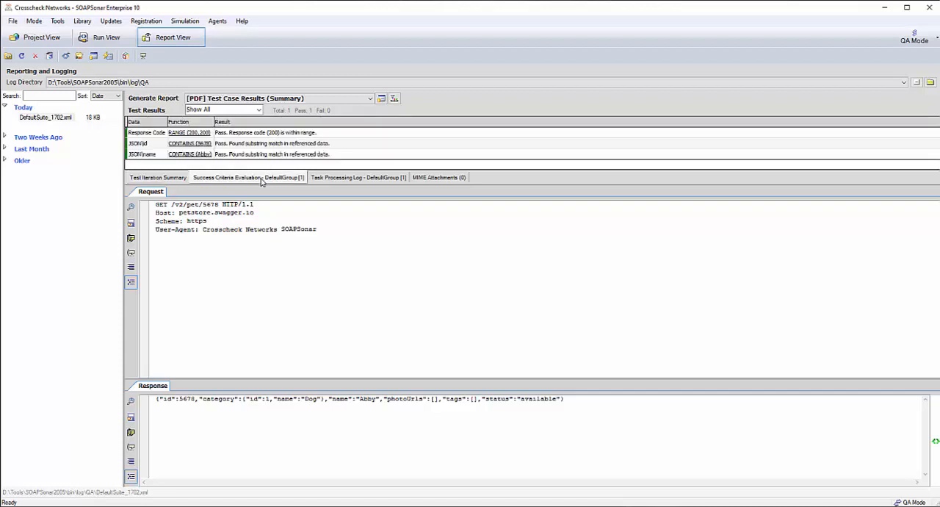
pyautogui.click(267, 135)
pyautogui.click(269, 144)
pyautogui.click(271, 155)
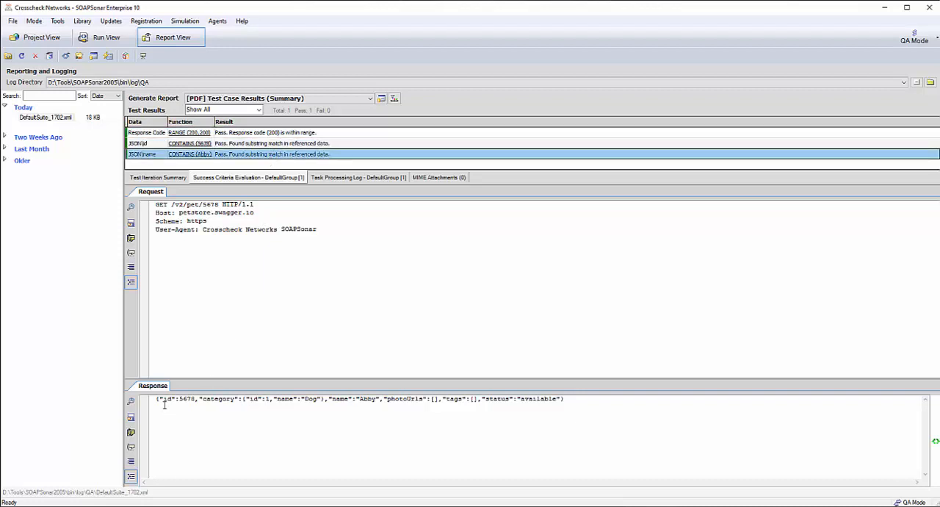
pyautogui.moveTo(159, 400); pyautogui.dragTo(607, 402)
pyautogui.click(607, 402)
pyautogui.click(160, 178)
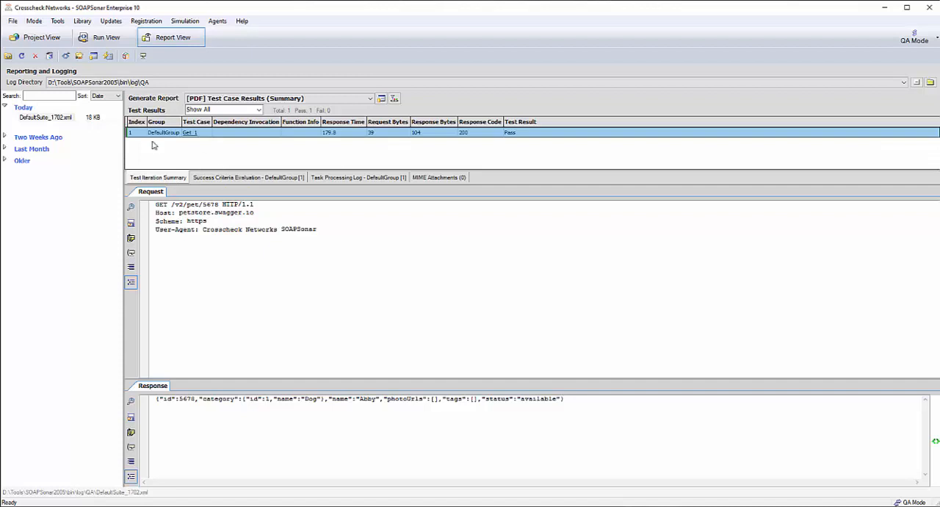